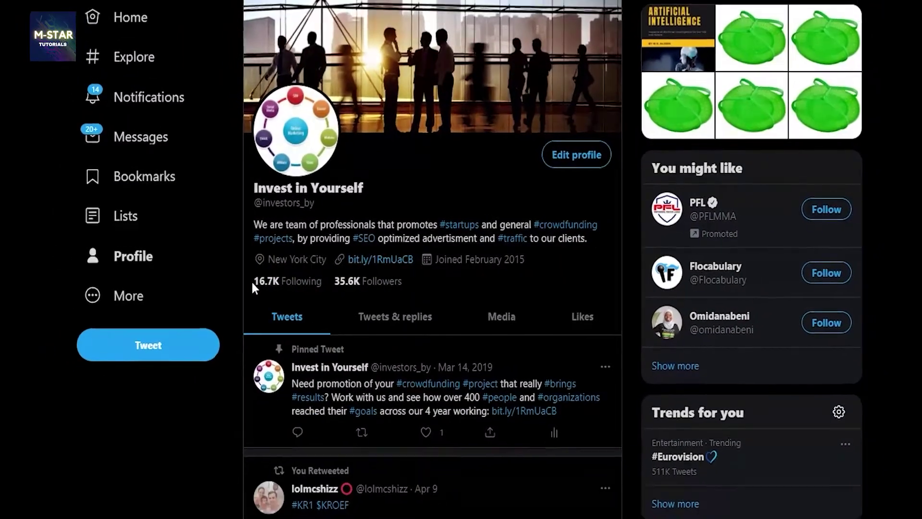
Step: Highlight the profile's 16.7K following count, then the followers count
left_click_drag(252, 281, 322, 282)
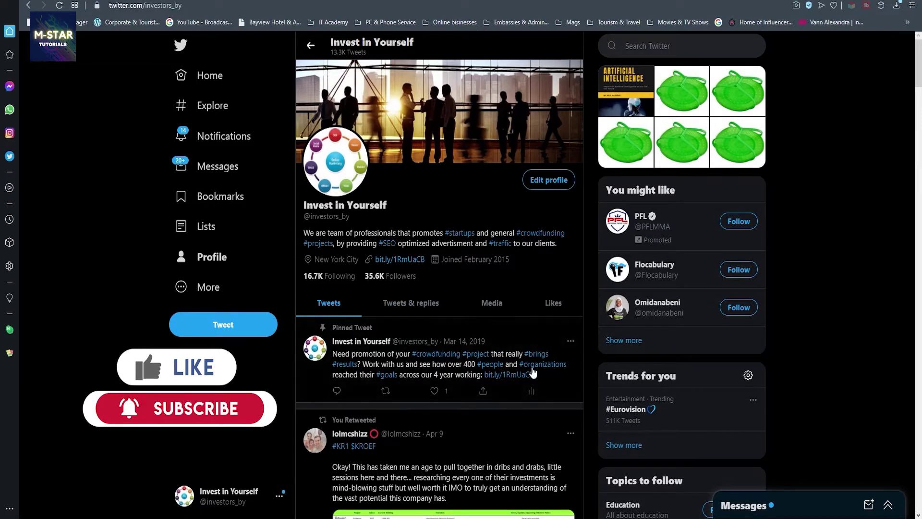
scroll(533, 372, "down", 2)
scroll(567, 385, "up", 3)
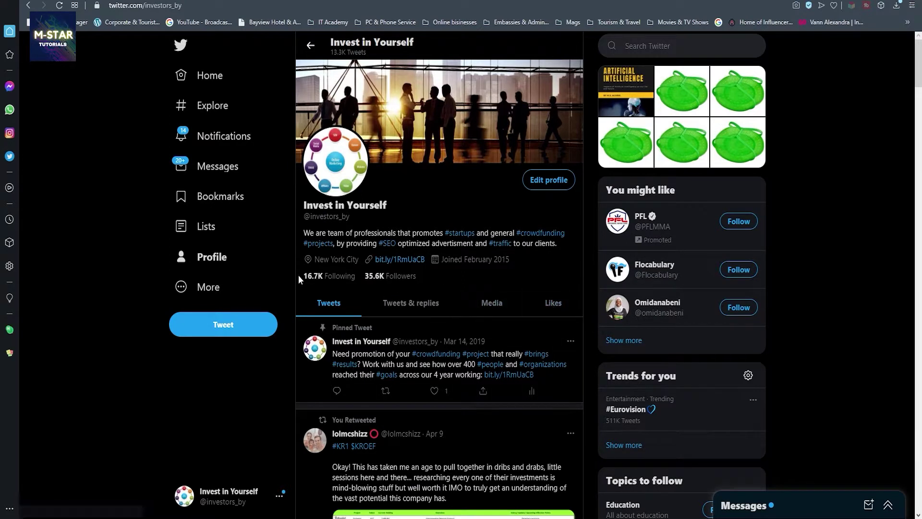
left_click_drag(355, 276, 304, 276)
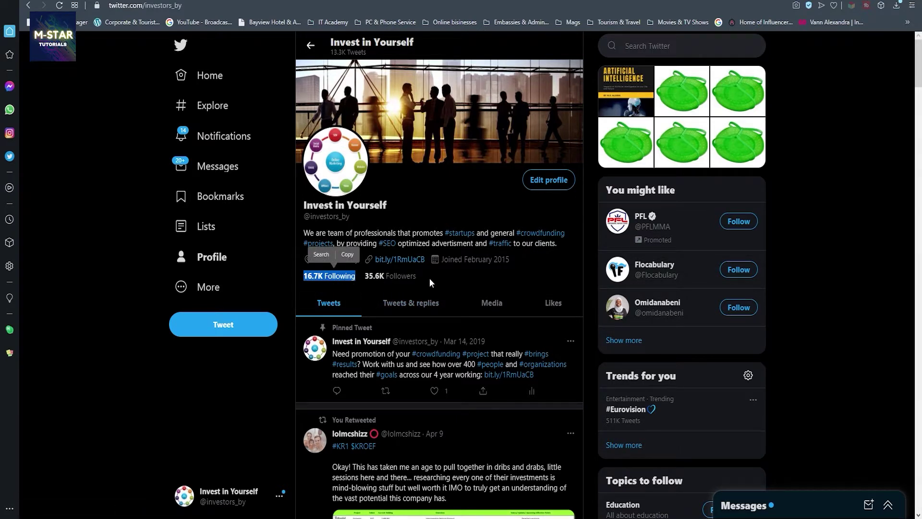
left_click_drag(428, 278, 410, 277)
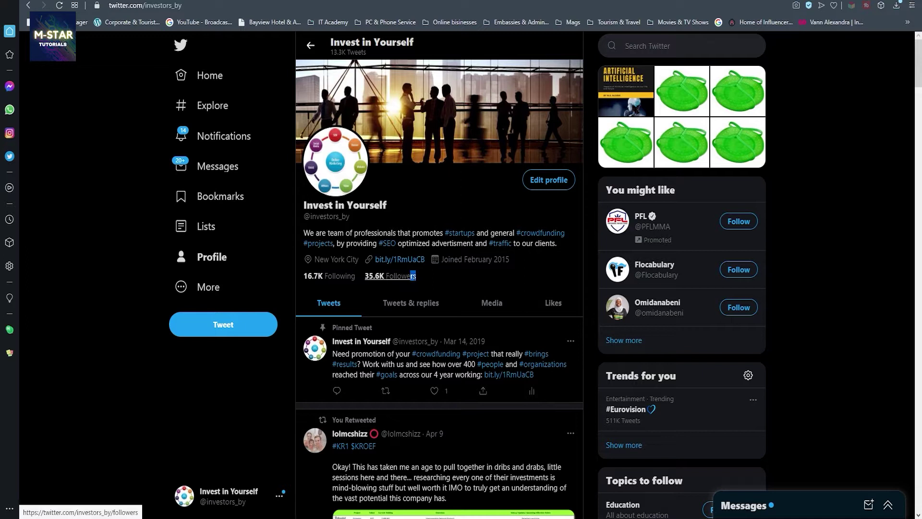
left_click(433, 280)
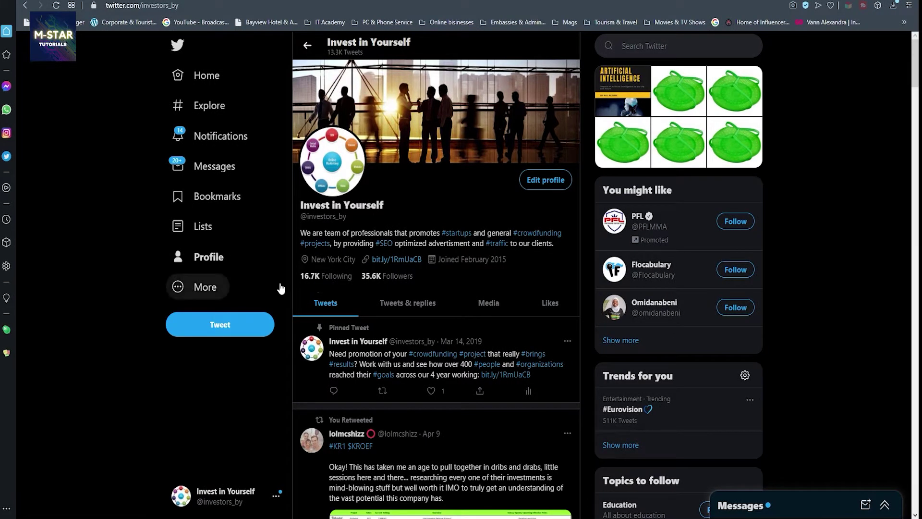
Step: Open the 16.7K Following list and zoom the browser out to 50%
left_click(325, 276)
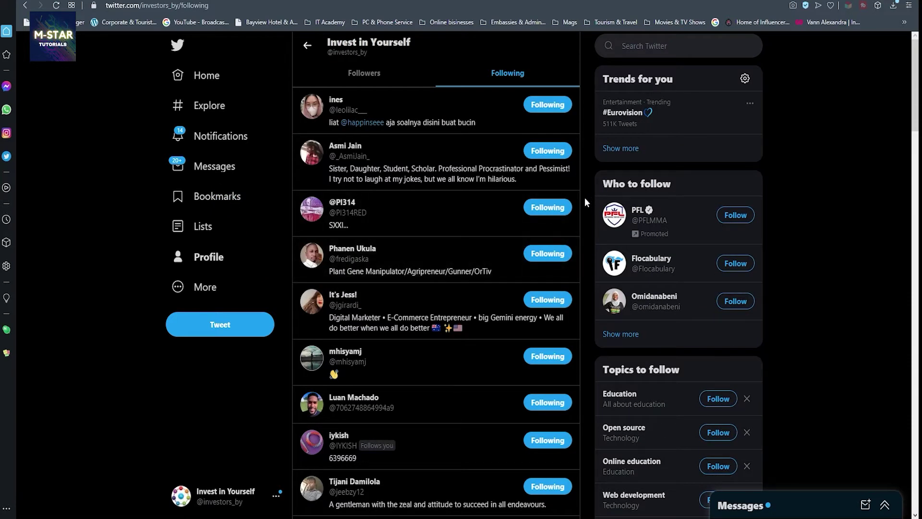
scroll(543, 259, "down", 3)
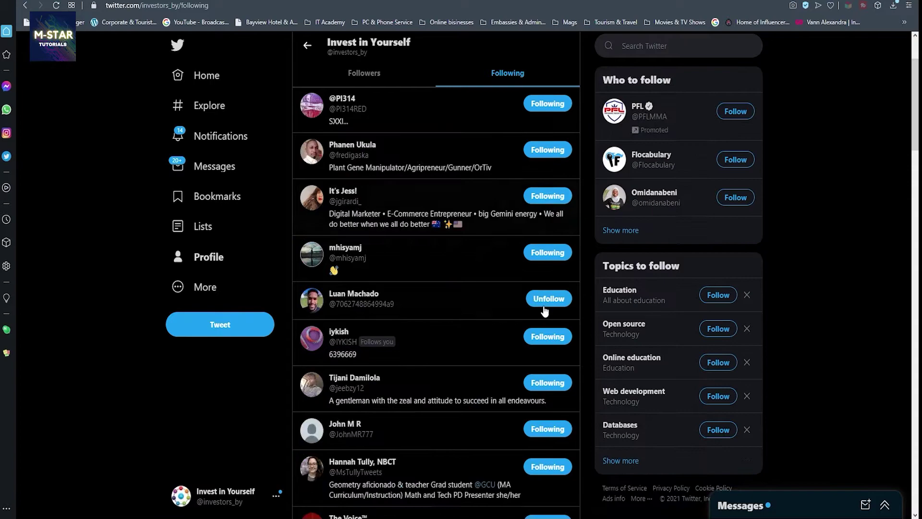
scroll(551, 320, "down", 7)
scroll(550, 320, "up", 2)
scroll(586, 254, "up", 10)
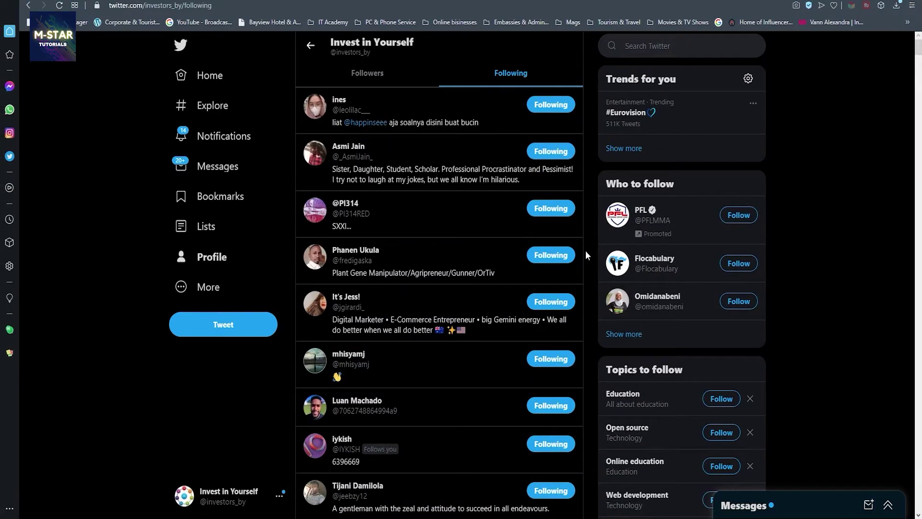
key("ctrl+minus")
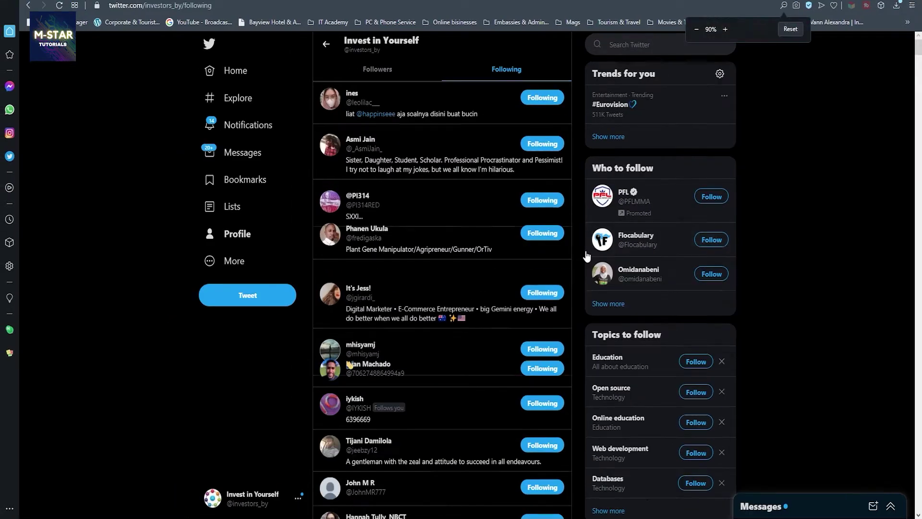
key("ctrl+minus")
key("ctrl+minus")
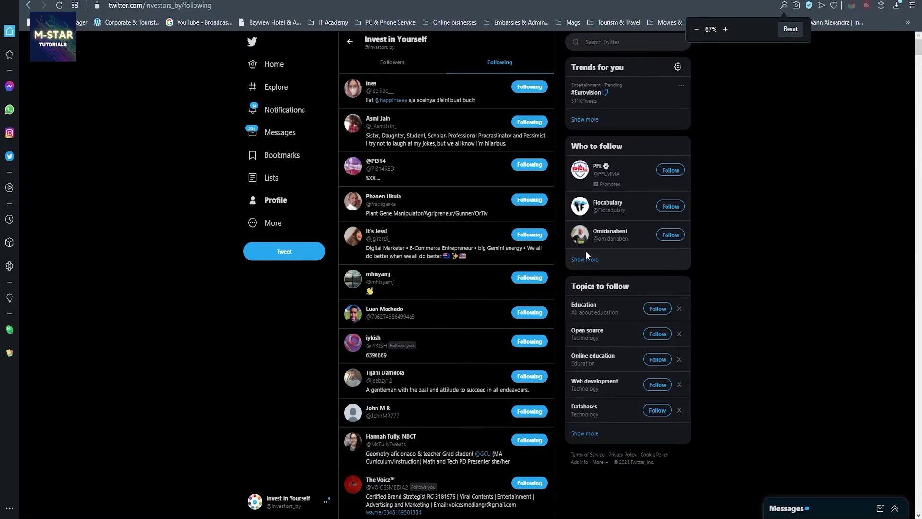
key("ctrl+minus")
key("ctrl+minus")
key("ctrl+minus")
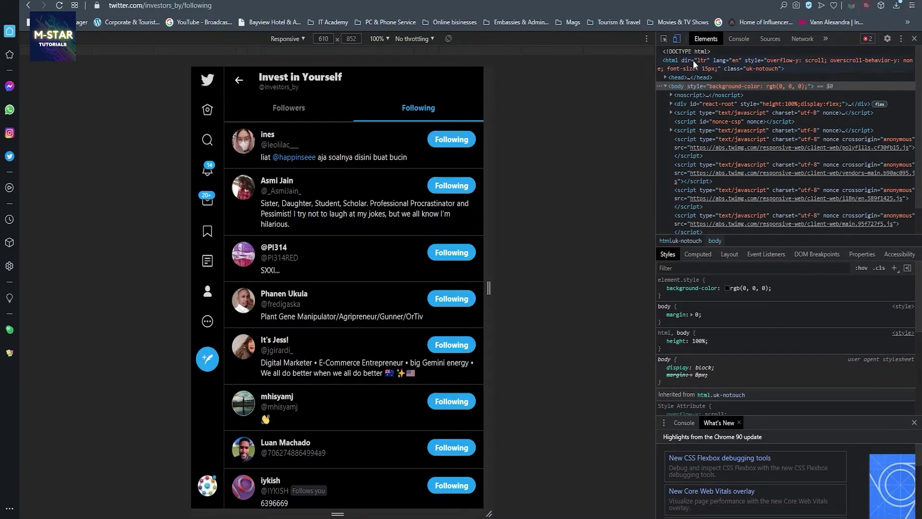
Step: Paste the unfollow querySelectorAll script into the DevTools Console
left_click(739, 39)
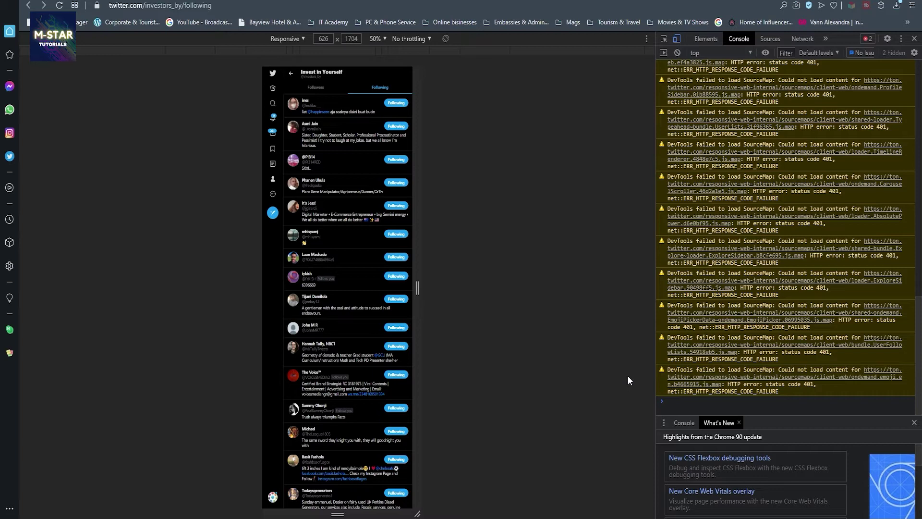
type("document.querySelectorAll(\"[data-testid*='unfollow']\").forEach(function(e) { e.click(); $(\"div[data-testid='confirmationSheetConfirm']\").click(); });")
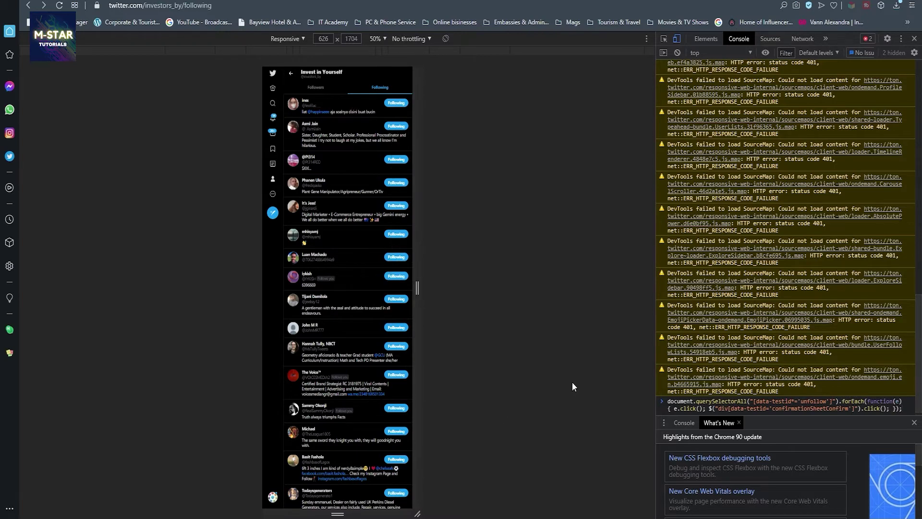
Step: Run the unfollow script on the loaded accounts, then scroll to load more
key("Return")
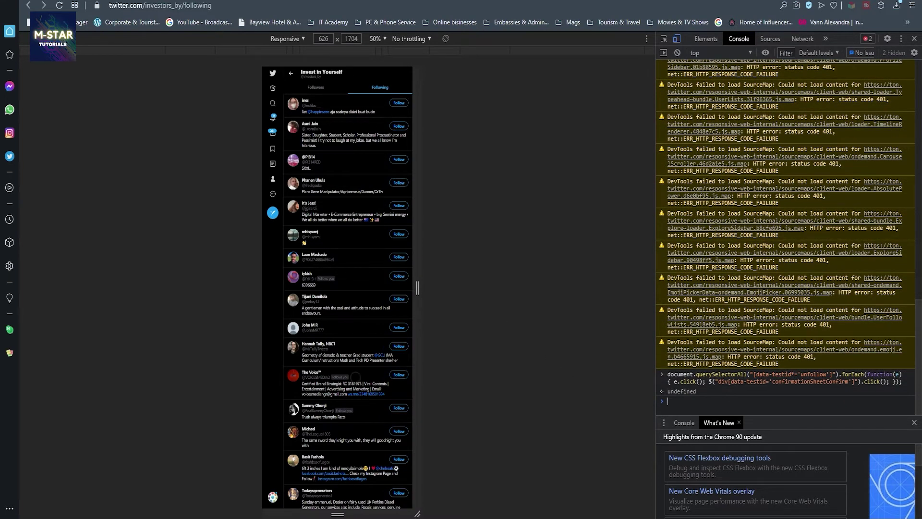
scroll(356, 376, "down", 3)
scroll(356, 377, "down", 3)
scroll(355, 377, "down", 3)
scroll(356, 376, "down", 3)
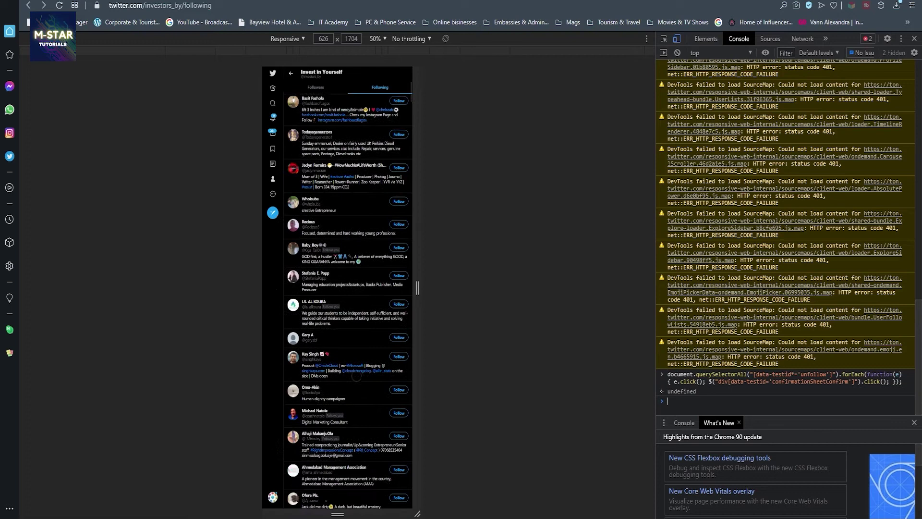
scroll(356, 376, "down", 3)
scroll(356, 376, "down", 3)
scroll(356, 376, "down", 3)
scroll(356, 375, "down", 3)
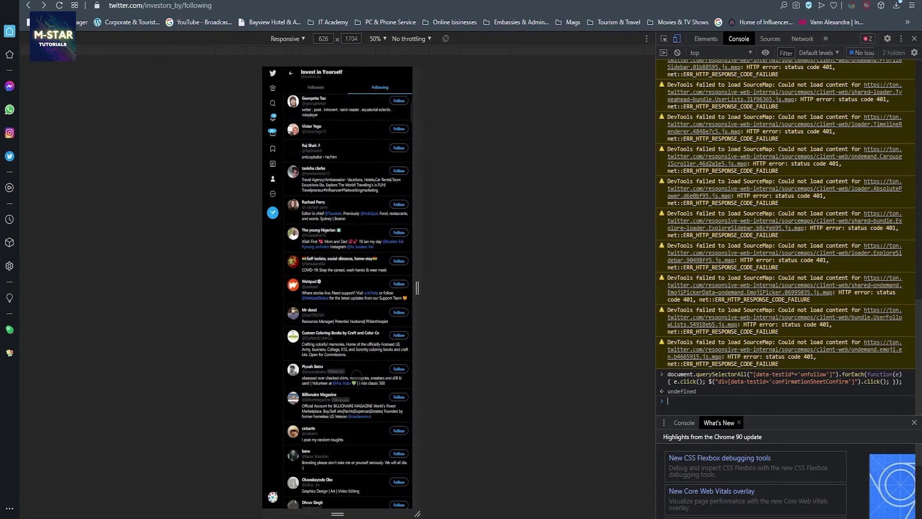
scroll(356, 375, "down", 3)
scroll(357, 375, "down", 3)
scroll(357, 374, "down", 3)
scroll(358, 374, "down", 3)
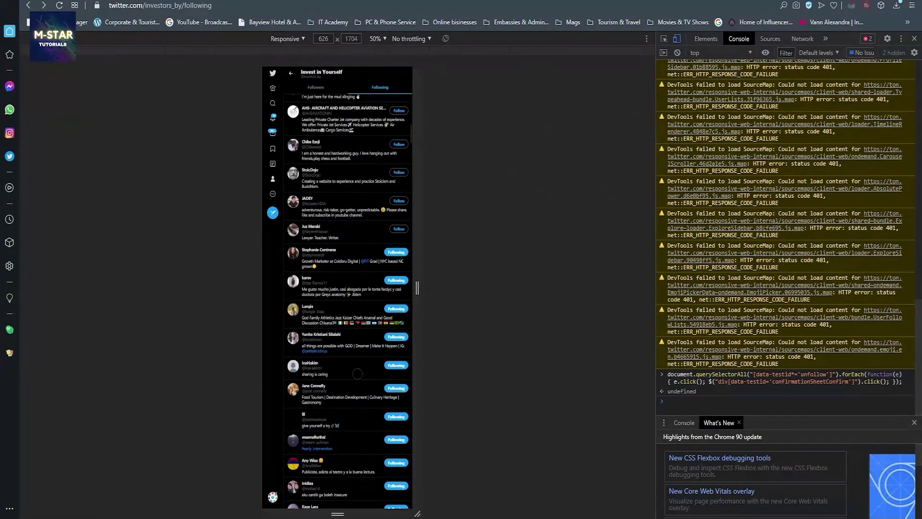
scroll(357, 374, "down", 2)
scroll(357, 373, "down", 2)
scroll(357, 373, "down", 1)
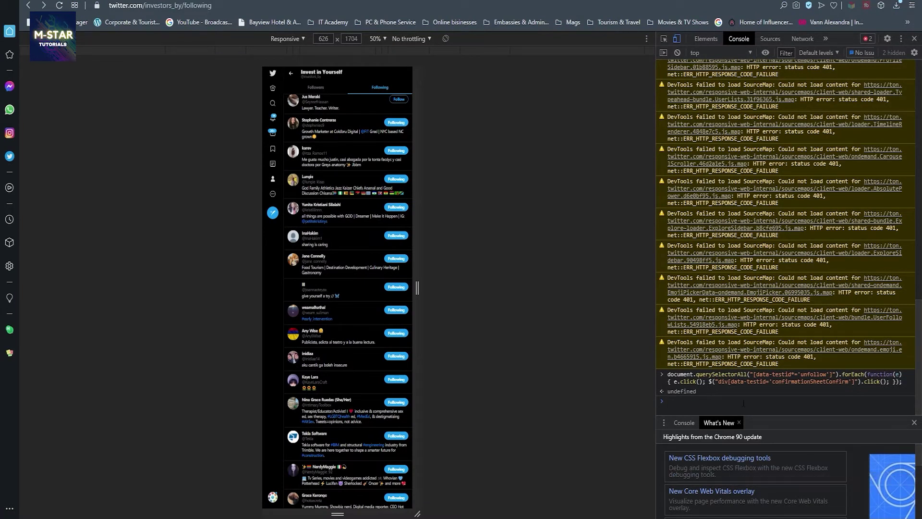
Step: Rerun the unfollow script on the newly loaded accounts and scroll further
key("Up")
key("Return")
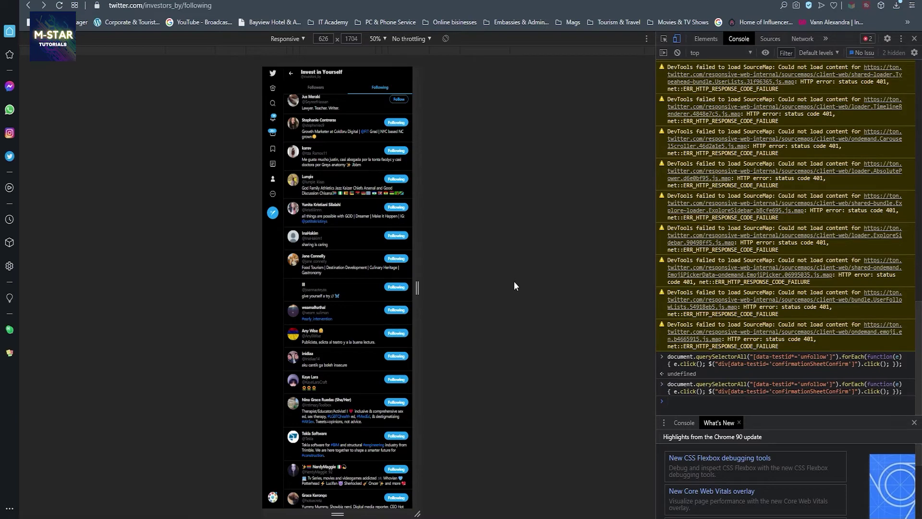
scroll(380, 330, "down", 5)
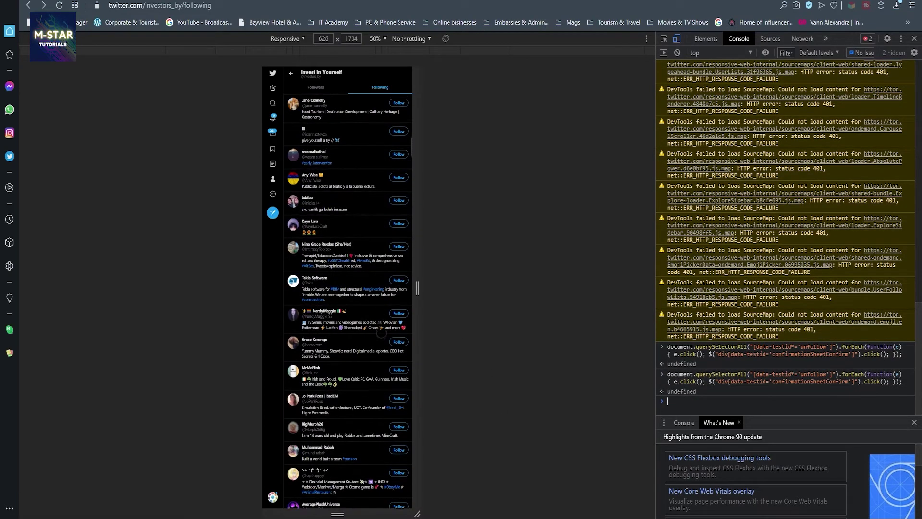
scroll(379, 330, "down", 5)
scroll(380, 331, "down", 5)
scroll(382, 333, "down", 5)
scroll(382, 333, "down", 5)
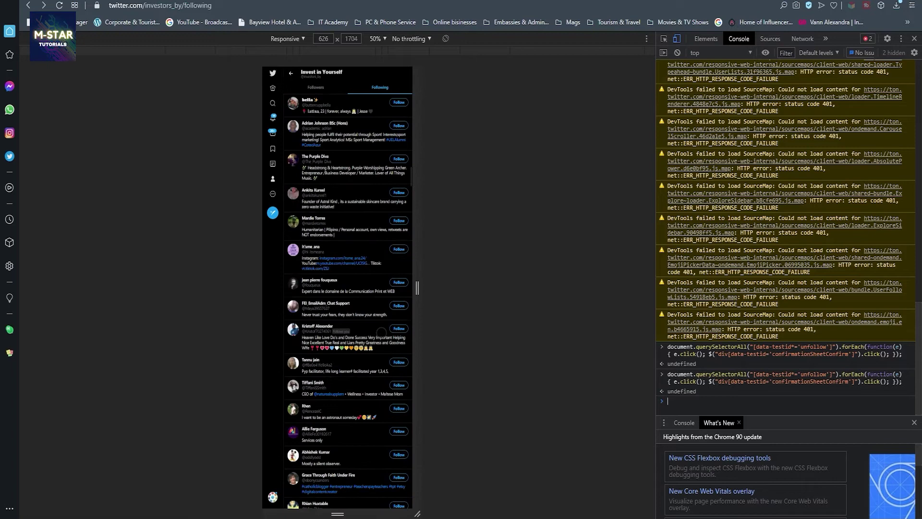
scroll(382, 334, "down", 5)
scroll(381, 336, "down", 5)
scroll(382, 337, "down", 5)
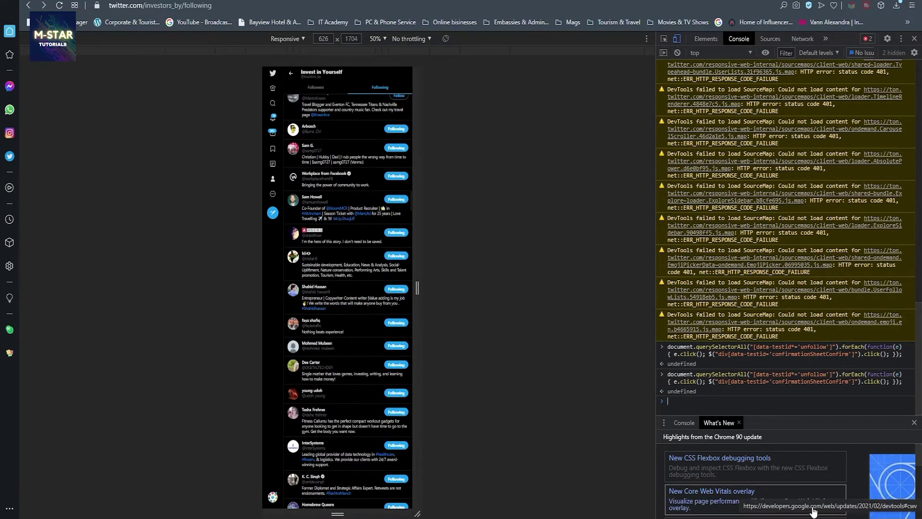
Step: Unfollow the last loaded batch with the script, then close DevTools
key("Up")
key("Return")
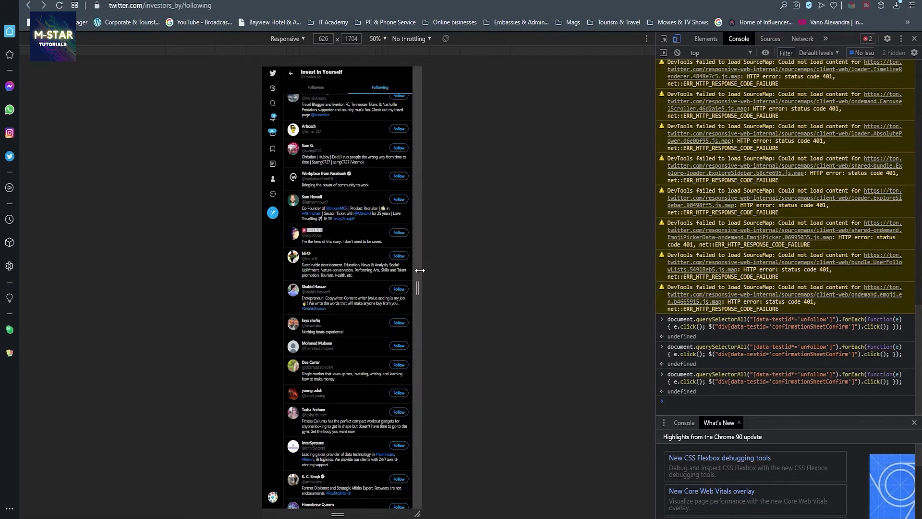
left_click(914, 38)
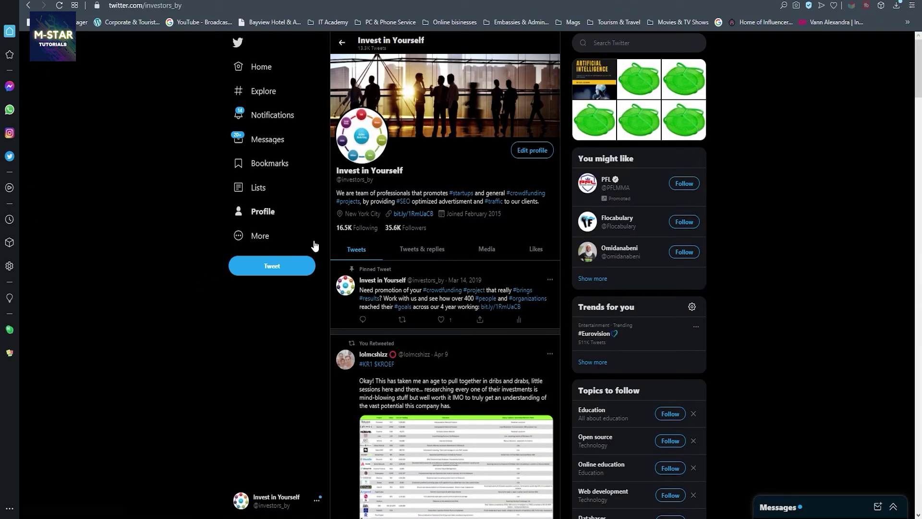
Step: Highlight the reduced 16.5K following count on the profile
left_click_drag(334, 227, 378, 228)
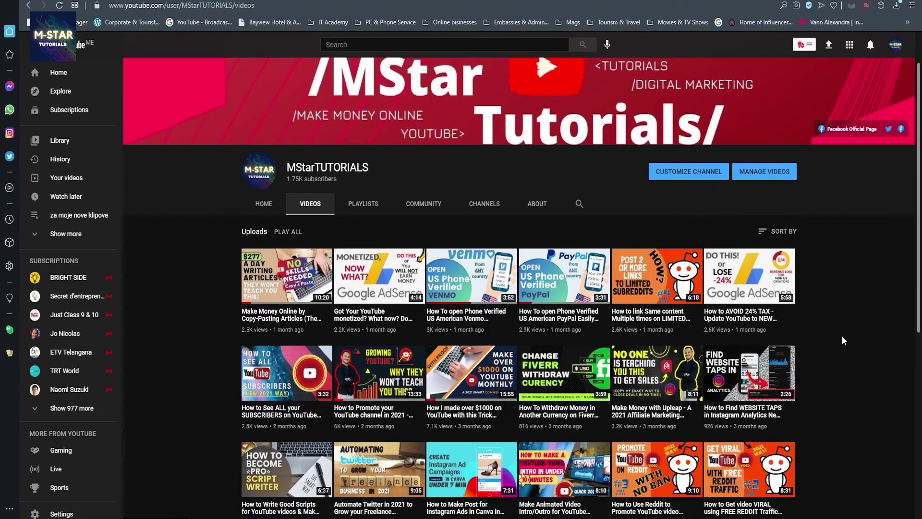
scroll(843, 336, "down", 5)
scroll(843, 335, "up", 5)
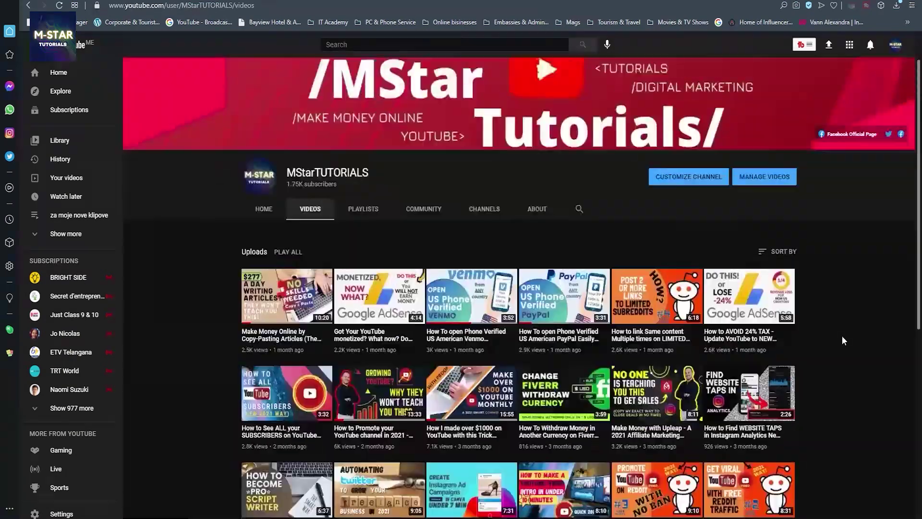
scroll(843, 341, "up", 1)
scroll(844, 340, "down", 3)
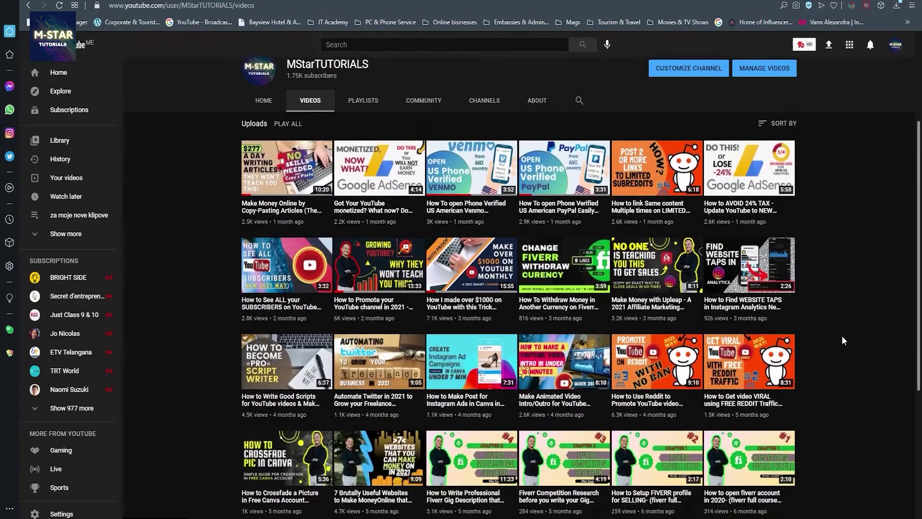